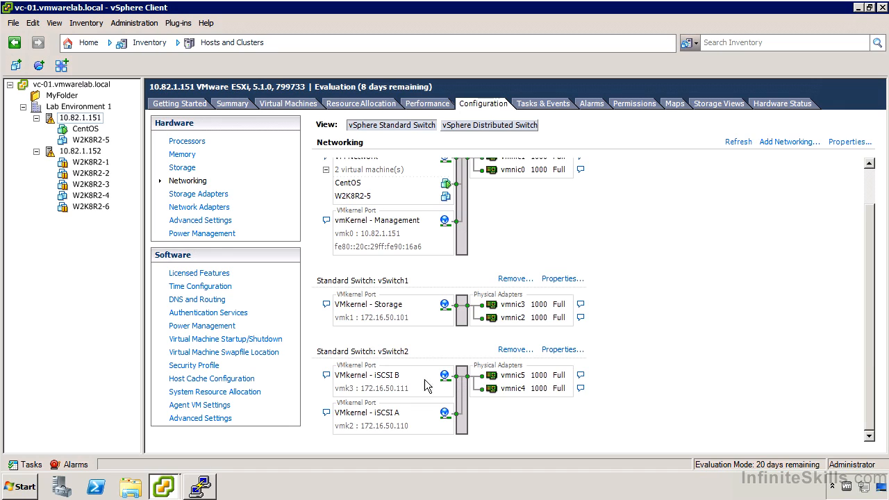
In vSwitch2's properties, review the iSCSI A and iSCSI B ports, then open iSCSI B's settings.
left_click(555, 351)
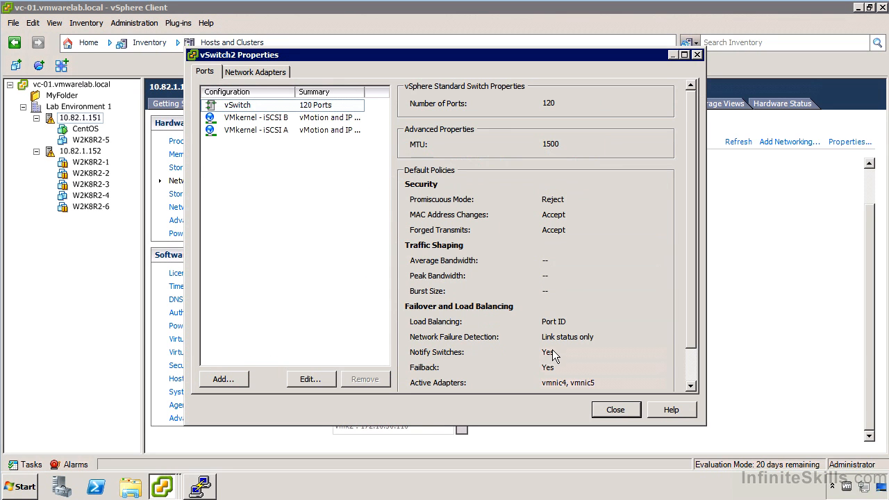
left_click(266, 130)
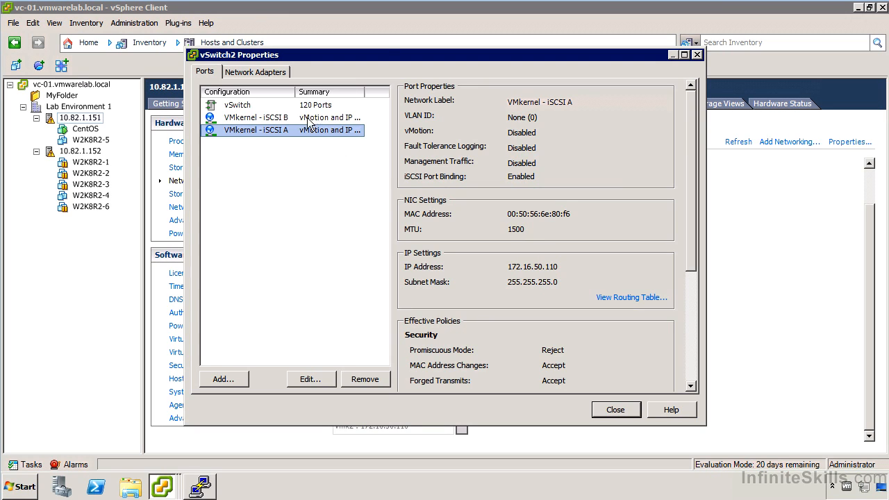
left_click(284, 120)
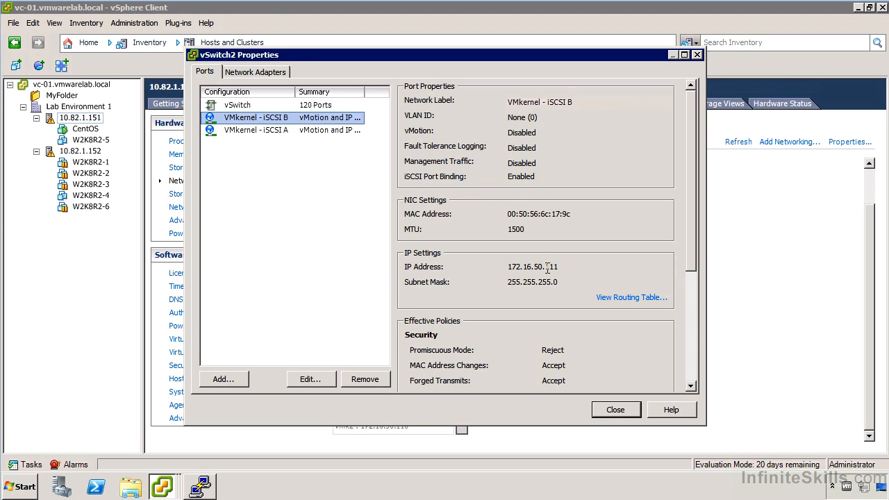
double_click(289, 117)
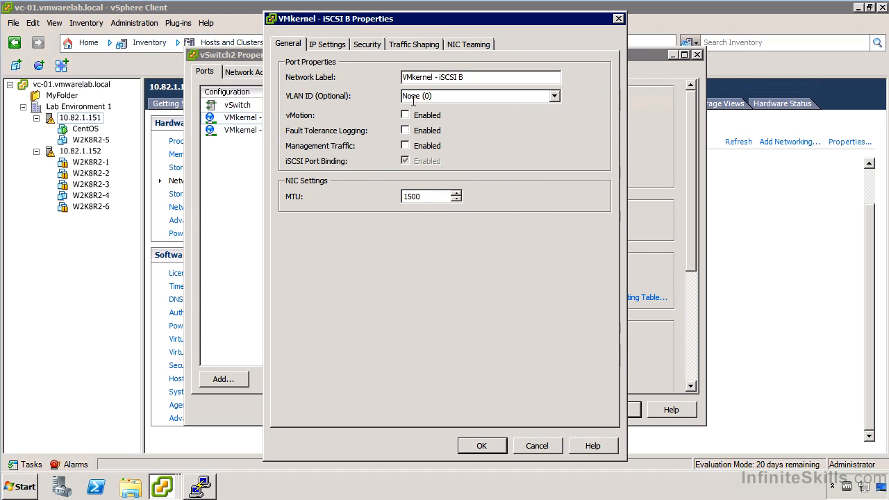
Compare NIC teaming of iSCSI B and iSCSI A (vmnic5 active, vmnic4 unused), closing unchanged.
left_click(470, 43)
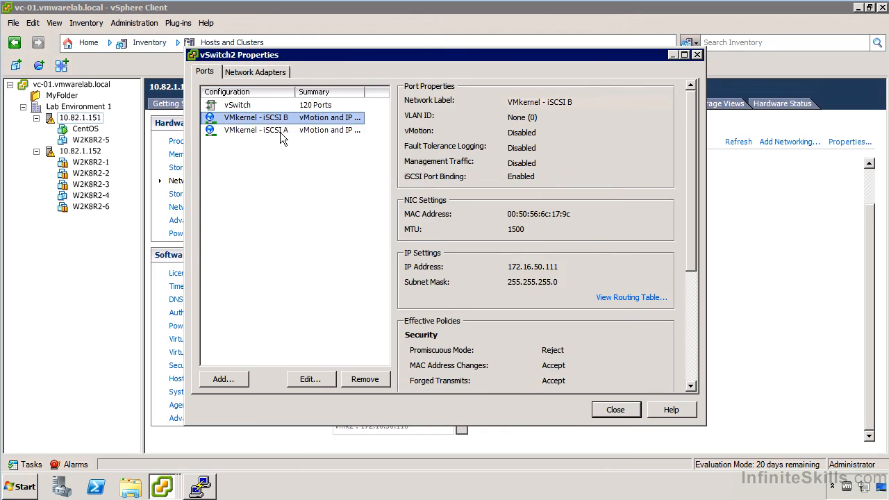
double_click(280, 132)
left_click(476, 45)
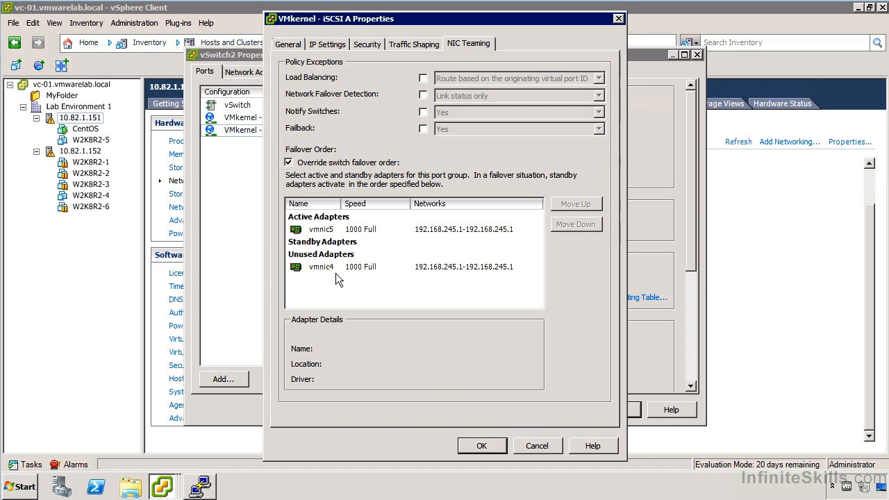
left_click(542, 445)
Close the vSwitch2 Properties window to return to 10.82.1.151's networking view.
left_click(613, 410)
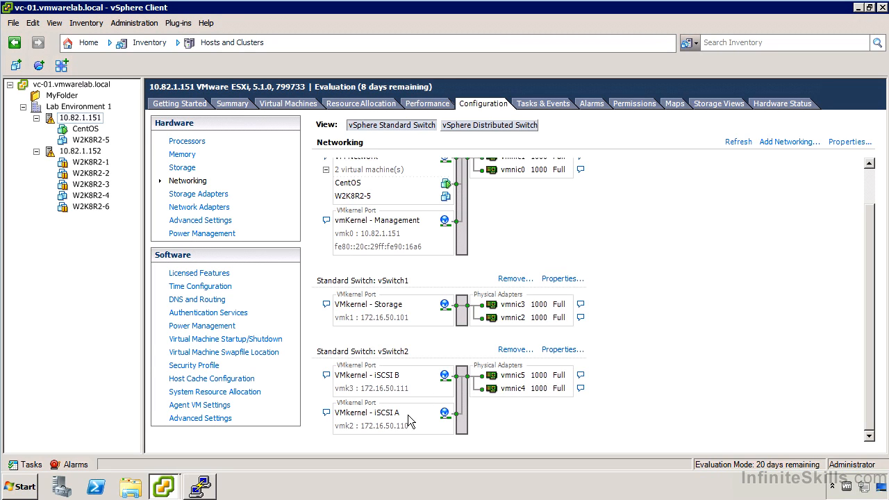
View Storage Adapters and switch to host 10.82.1.152, which lists only vmhba0, vmhba32, vmhba1.
left_click(208, 198)
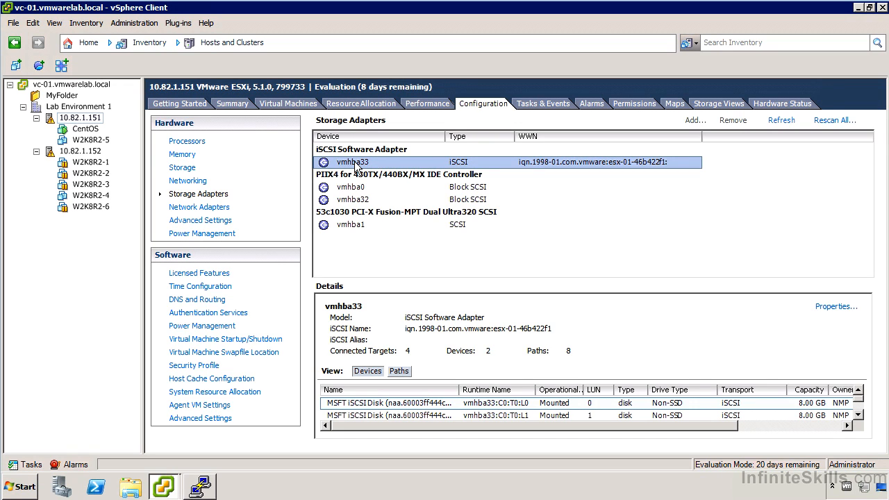
left_click(88, 150)
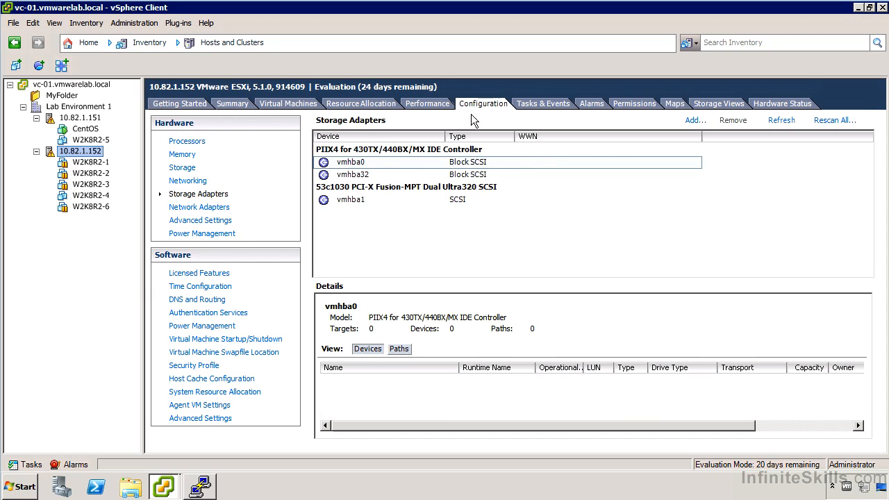
Add a software iSCSI adapter to host 10.82.1.152, then return to host 10.82.1.151.
left_click(695, 120)
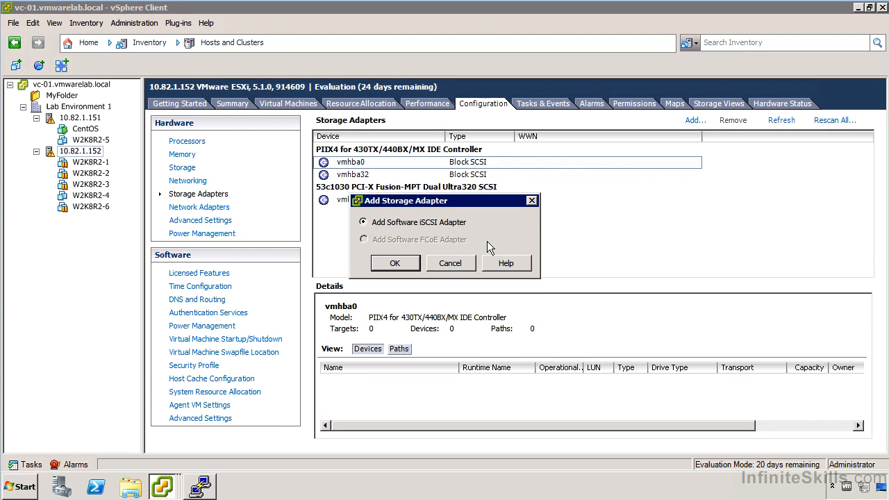
left_click(394, 262)
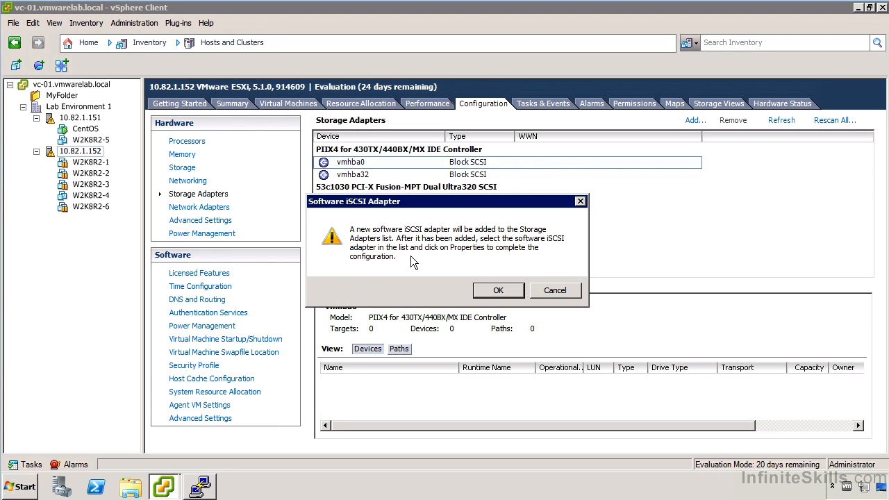
left_click(511, 290)
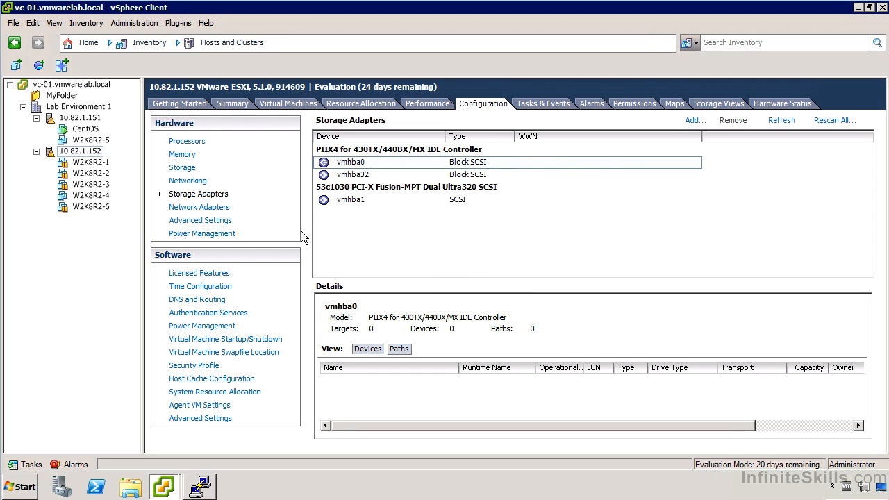
left_click(89, 118)
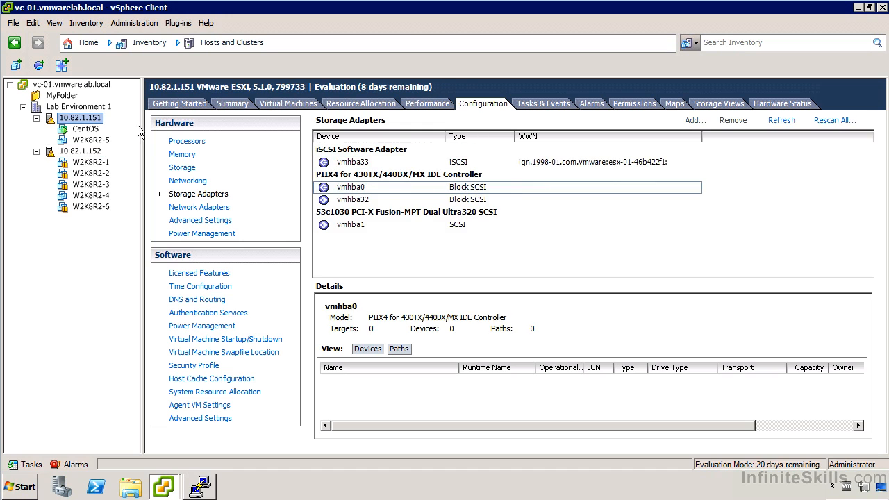
Open vmhba33's iSCSI initiator properties and review its CHAP credentials without changes.
left_click(372, 163)
right_click(350, 163)
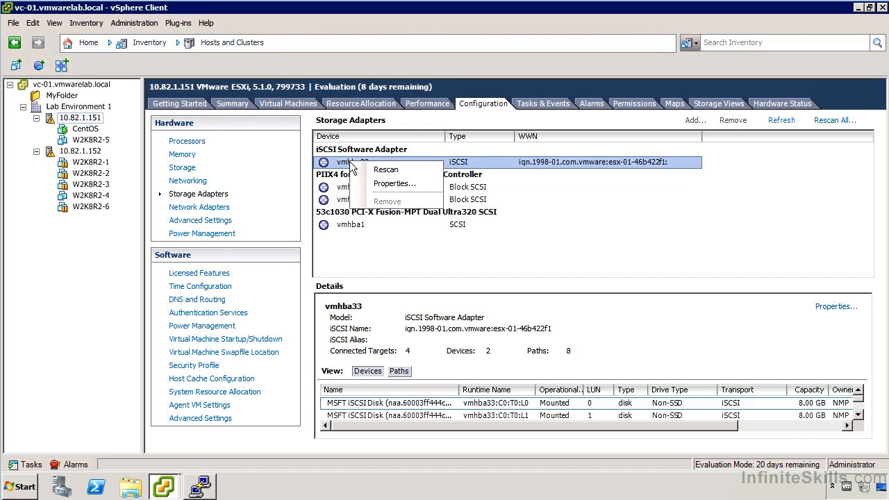
left_click(394, 184)
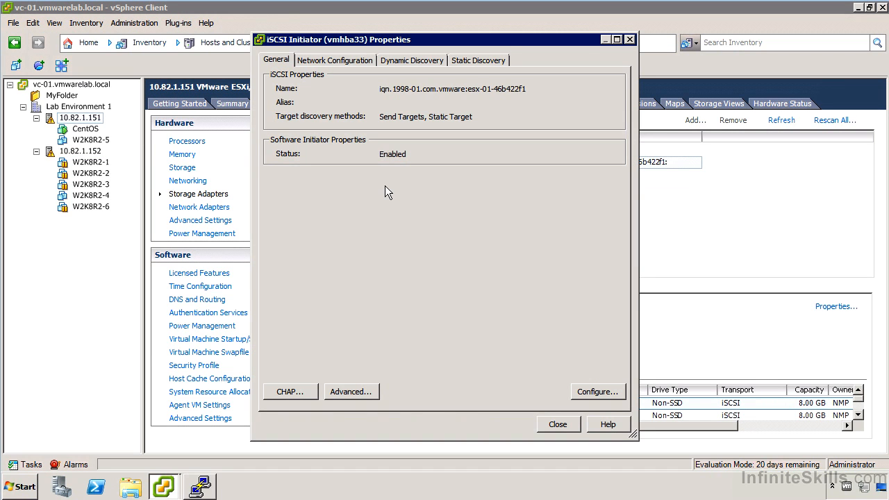
left_click(282, 391)
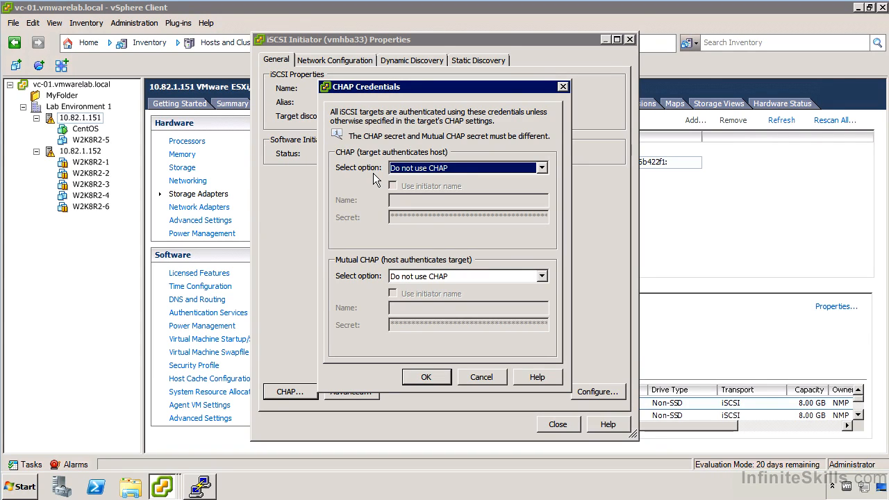
left_click(495, 377)
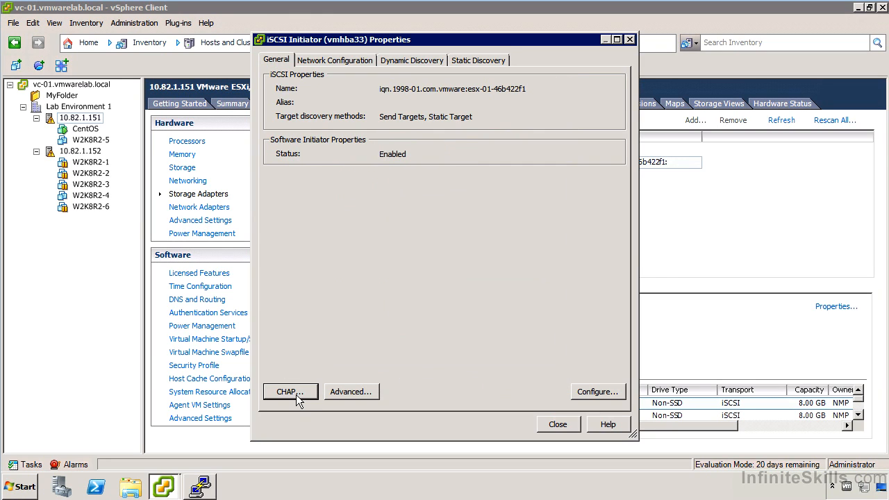
Review vmhba33's advanced settings (LoginTimeout 5, RecoveryTimeout 10, DelayedAck on) and cancel.
left_click(348, 391)
left_click_drag(626, 116, 627, 271)
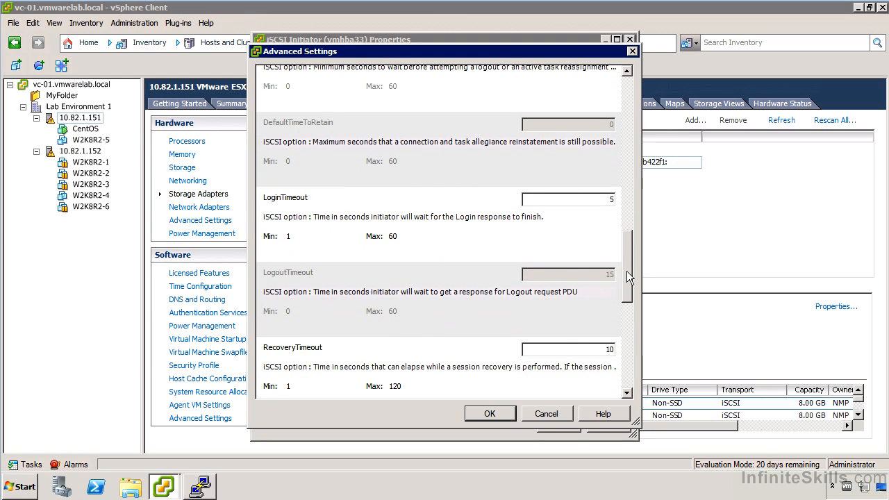
left_click_drag(626, 275, 619, 367)
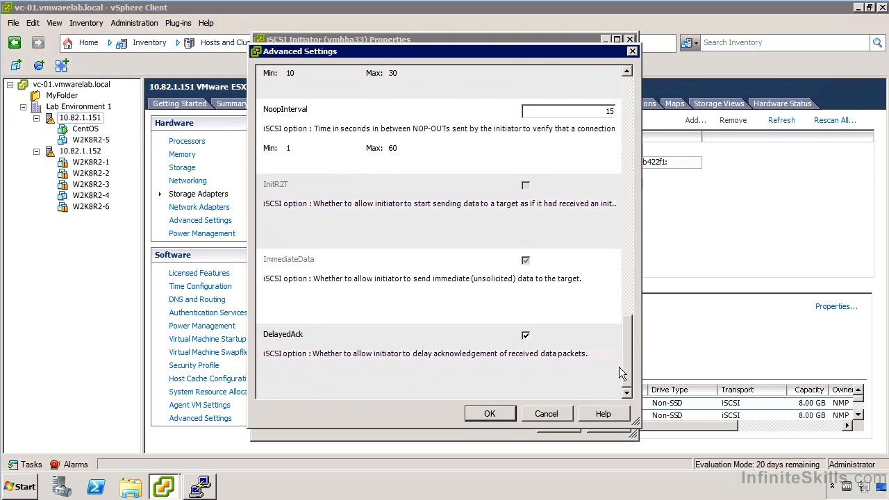
left_click(546, 414)
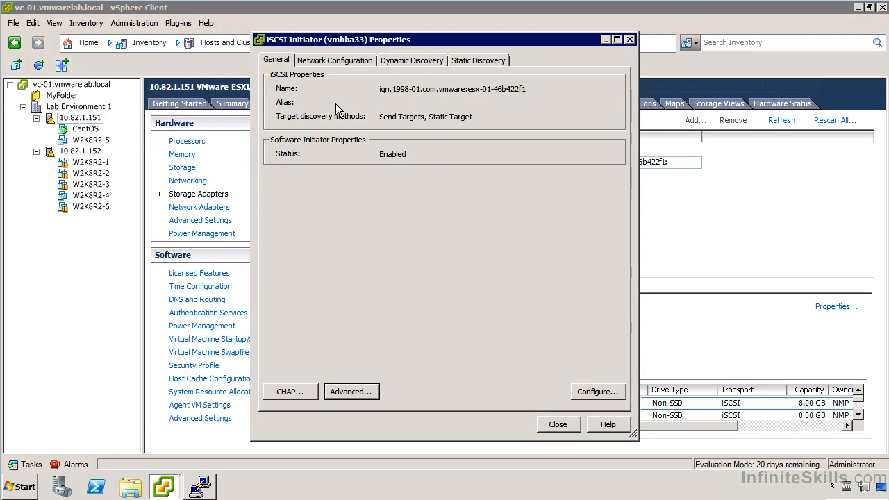
Show vmhba33's network configuration with iSCSI A on vmk2 and iSCSI B on vmk3.
left_click(323, 60)
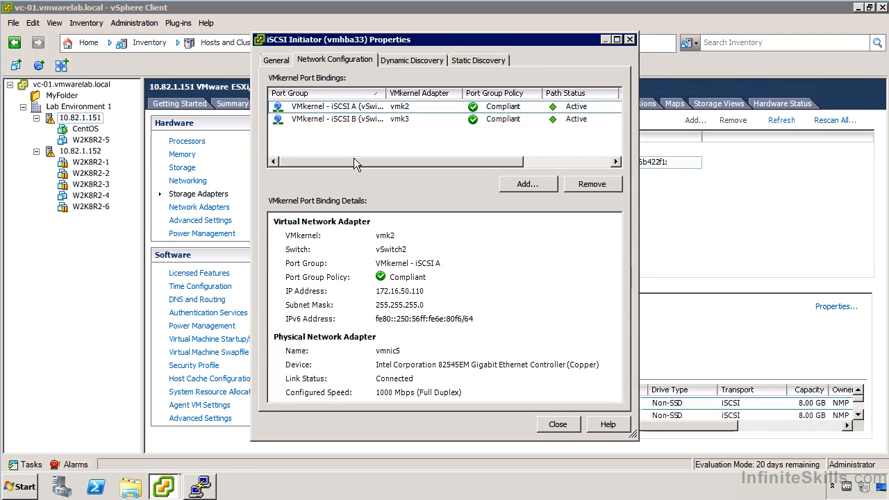
Back out of binding another VMkernel adapter and view dynamic discovery target 172.16.50.21:3260.
left_click(525, 183)
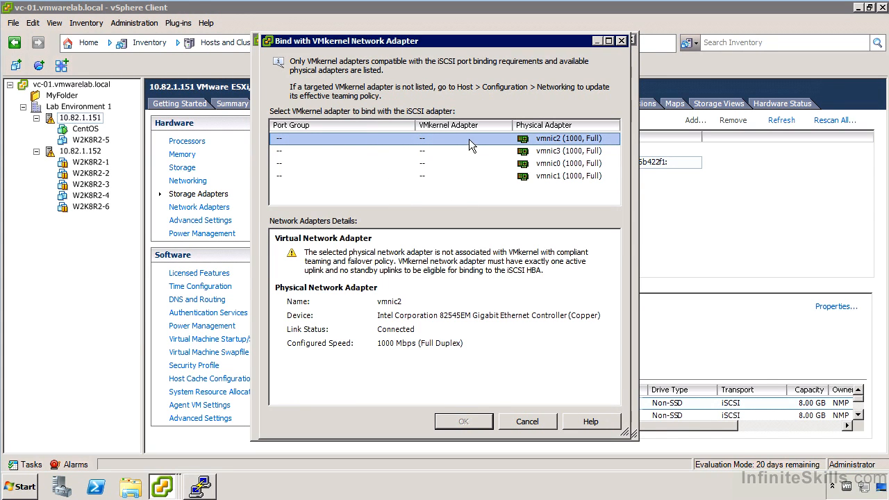
left_click(527, 421)
left_click(431, 61)
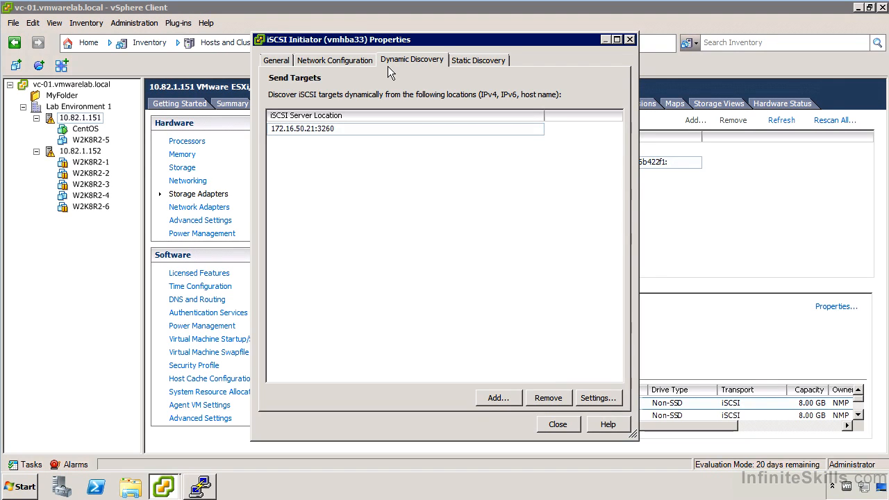
left_click(494, 401)
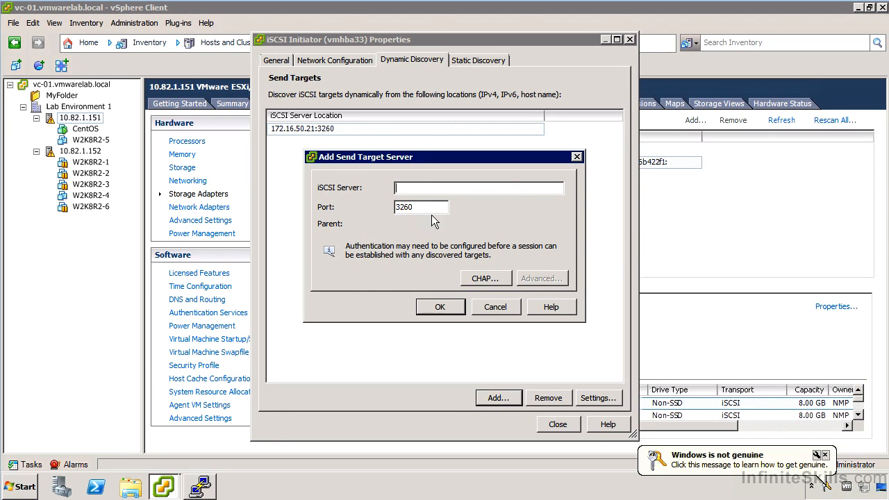
left_click(509, 311)
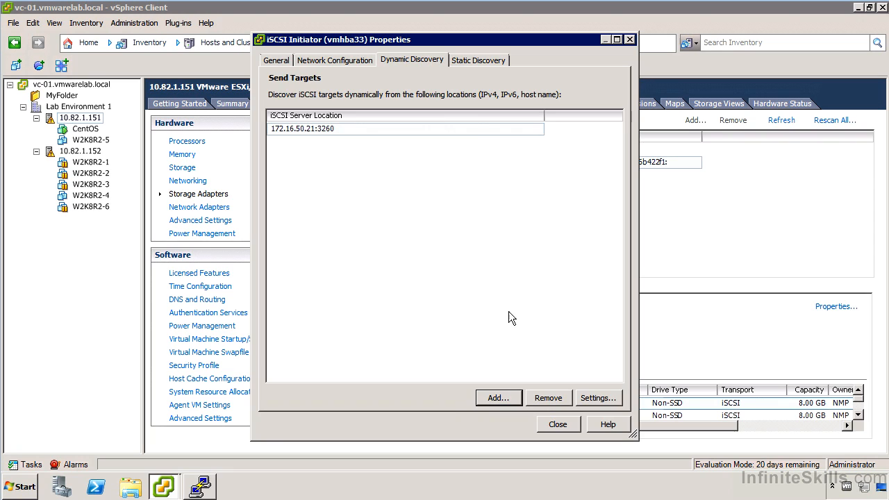
left_click(322, 59)
left_click(391, 60)
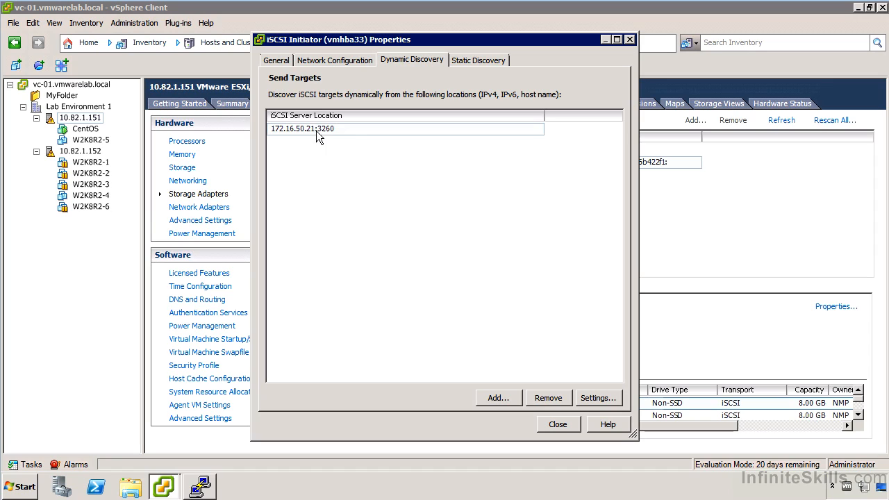
left_click(497, 398)
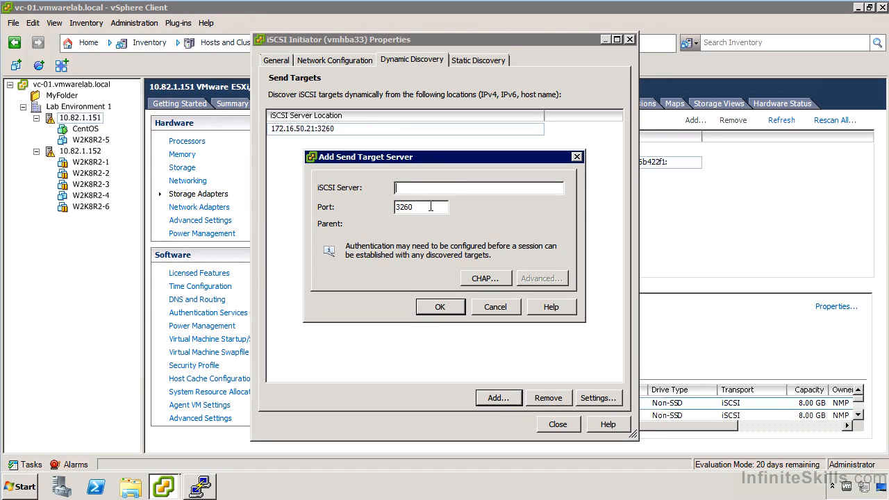
left_click(486, 279)
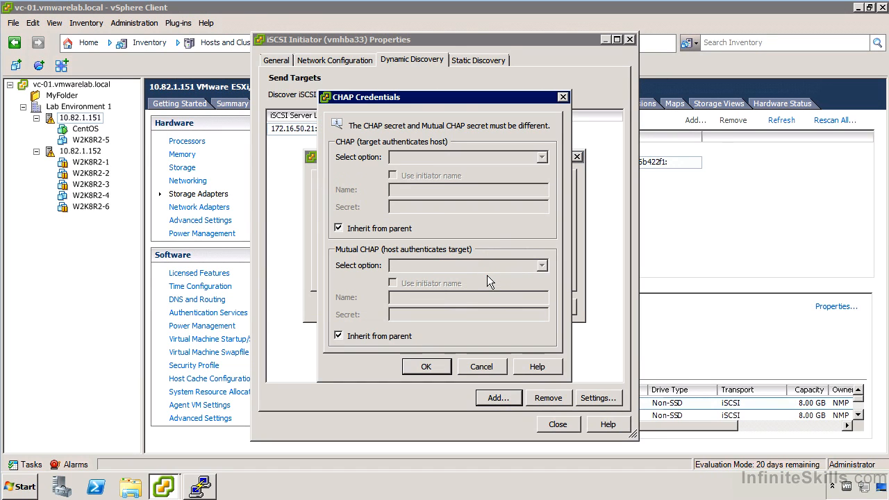
left_click(478, 362)
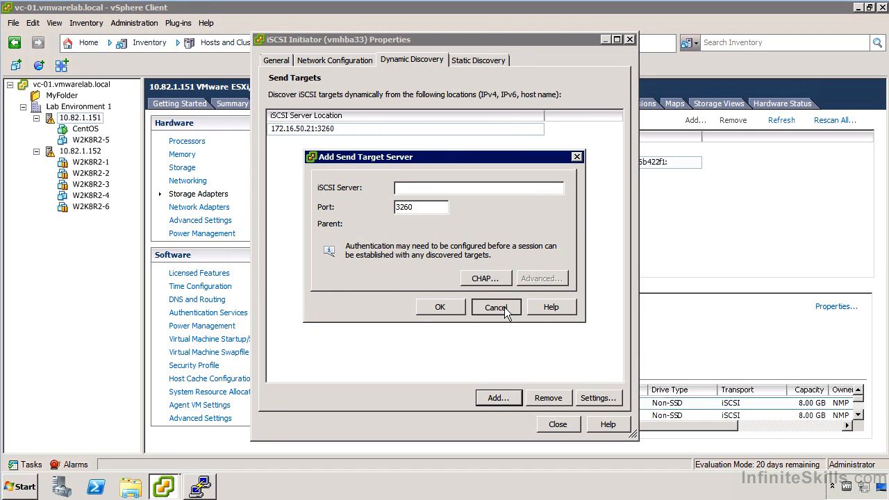
left_click(504, 307)
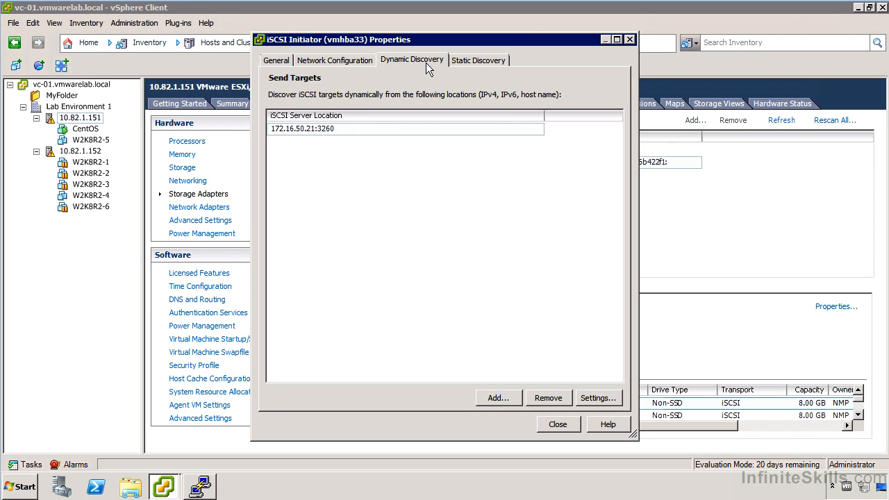
Review vmhba33's static discovery targets and close its iSCSI initiator properties.
left_click(487, 63)
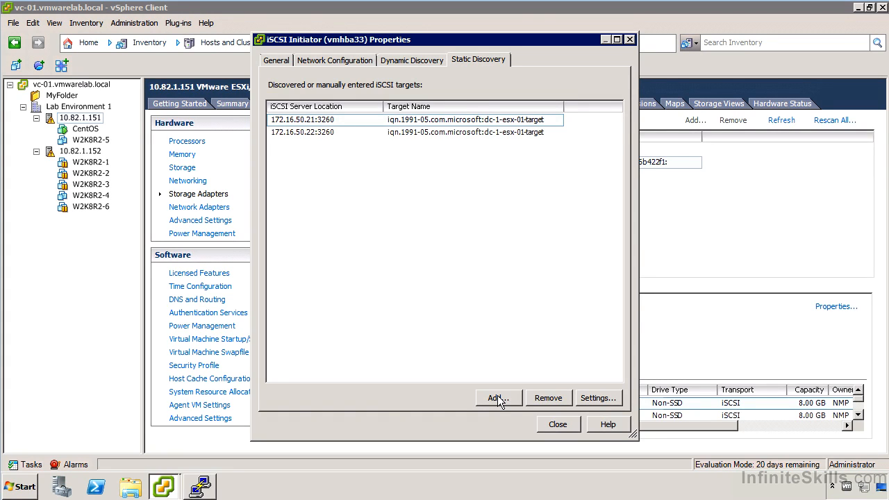
left_click(557, 424)
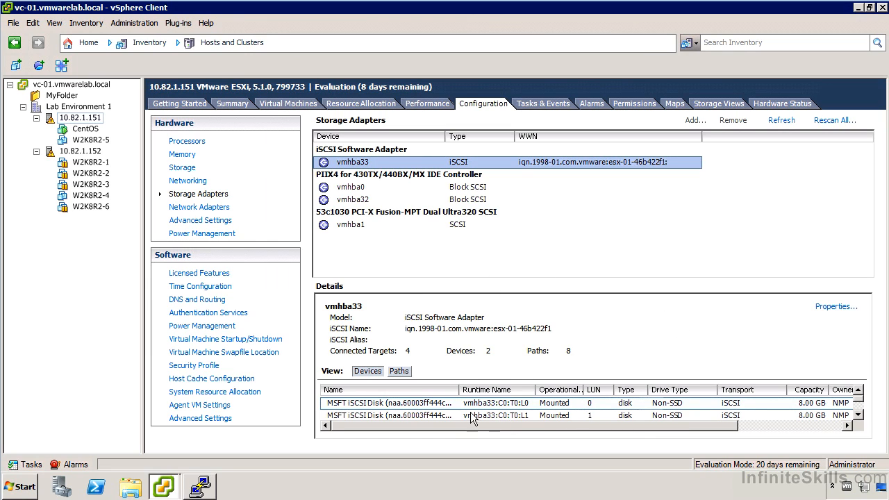
double_click(436, 404)
left_click(859, 415)
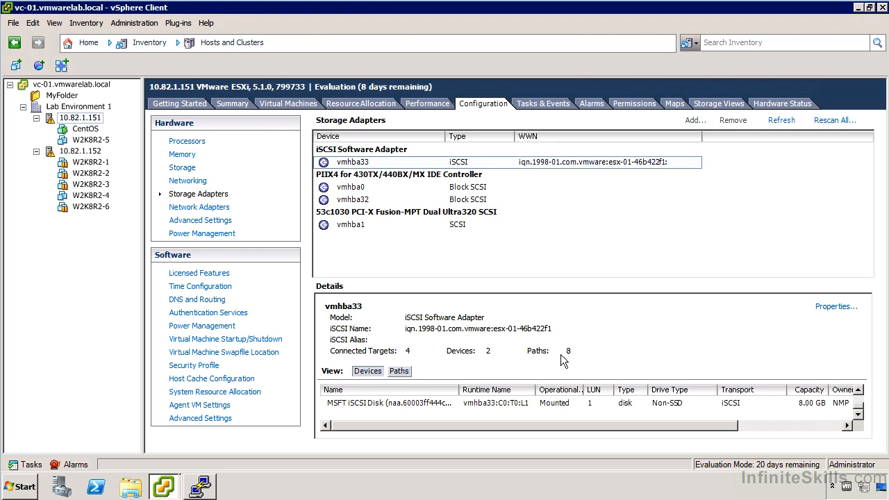
Show vmhba33's storage paths and scroll through its iSCSI paths to LUNs 0 and 1.
left_click(399, 372)
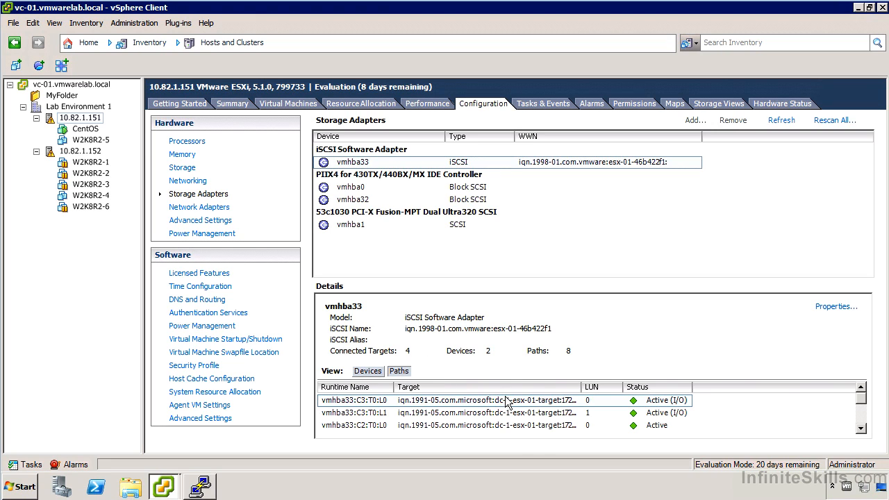
left_click(861, 429)
left_click(861, 428)
left_click(861, 428)
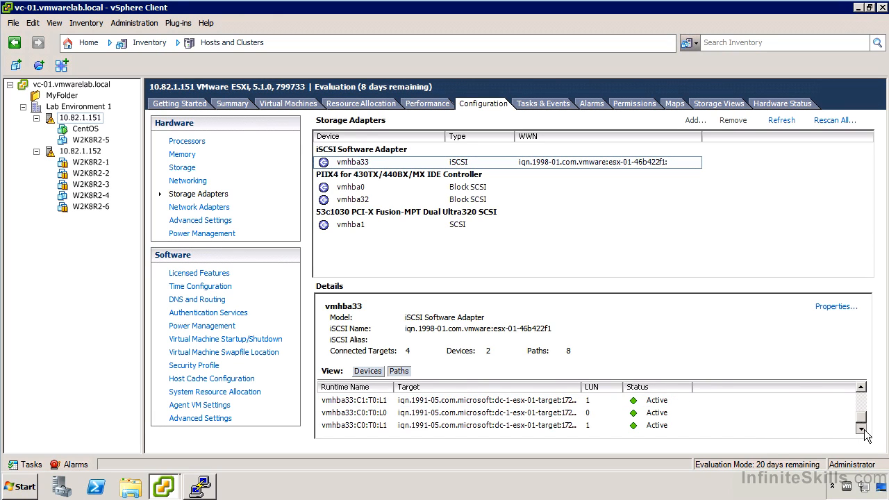
left_click_drag(861, 417, 860, 398)
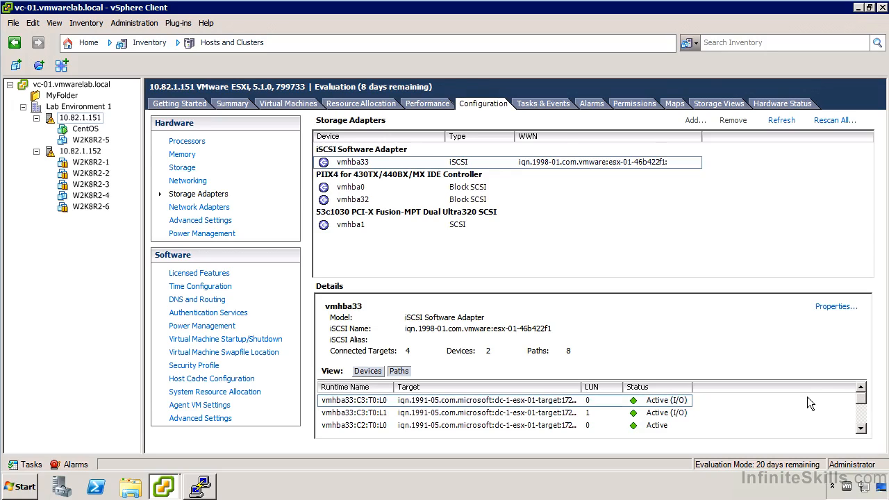